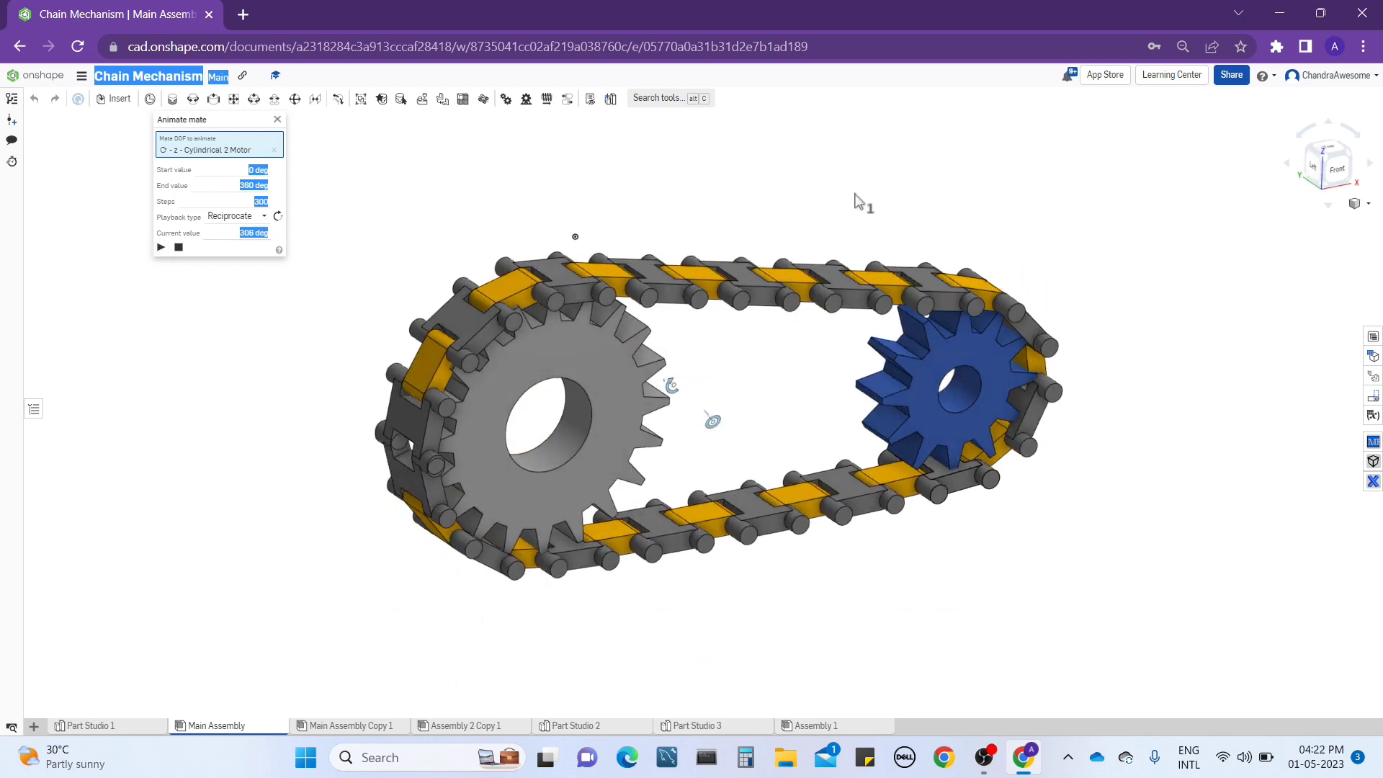
Orbit the animated chain drive, then snap it to a straight front view
{"action": "key", "text": "Right"}
{"action": "key", "text": "Right"}
{"action": "key", "text": "Right"}
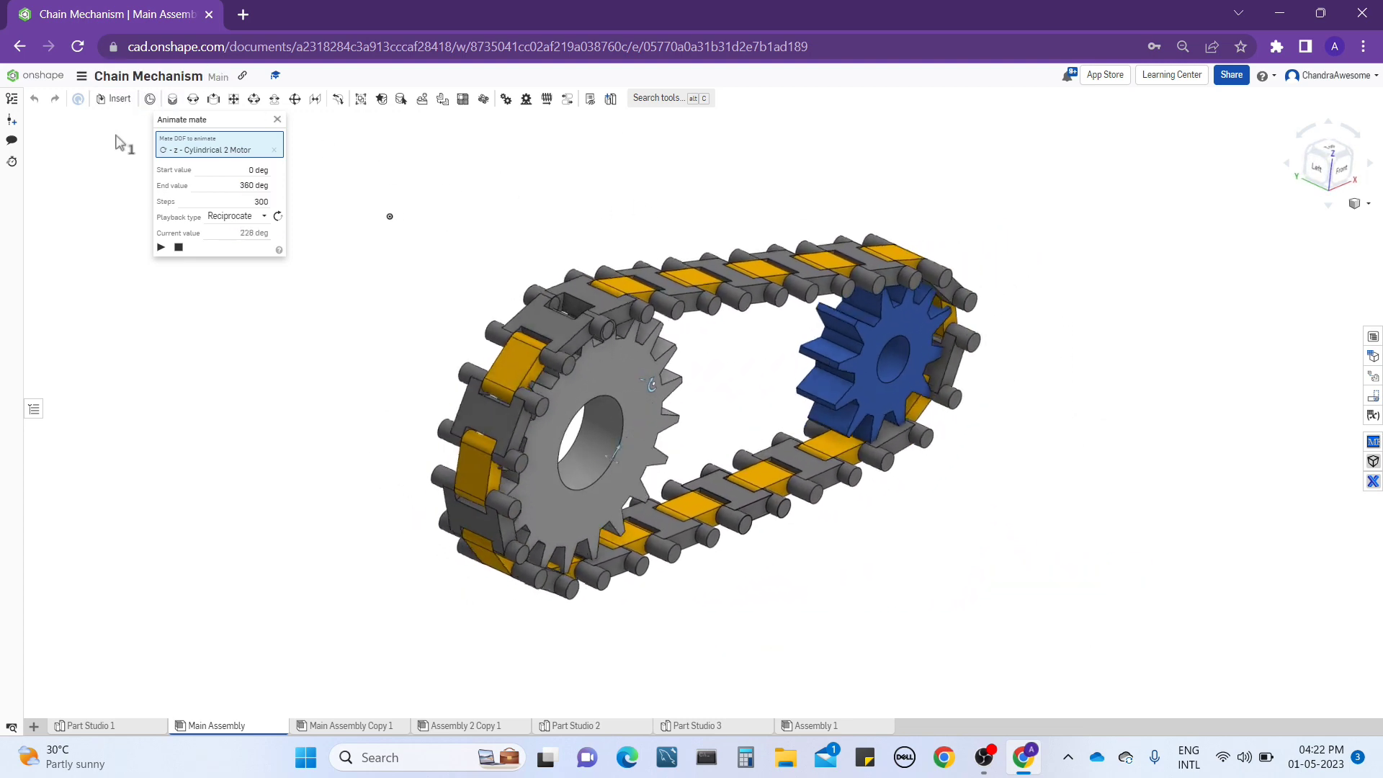
{"action": "right_click_drag", "start_coordinate": [975, 163], "coordinate": [954, 196]}
{"action": "mouse_move", "coordinate": [648, 231]}
{"action": "right_mouse_down"}
{"action": "mouse_move", "coordinate": [703, 238]}
{"action": "mouse_move", "coordinate": [762, 218]}
{"action": "right_mouse_up"}
{"action": "key", "text": "shift+1"}
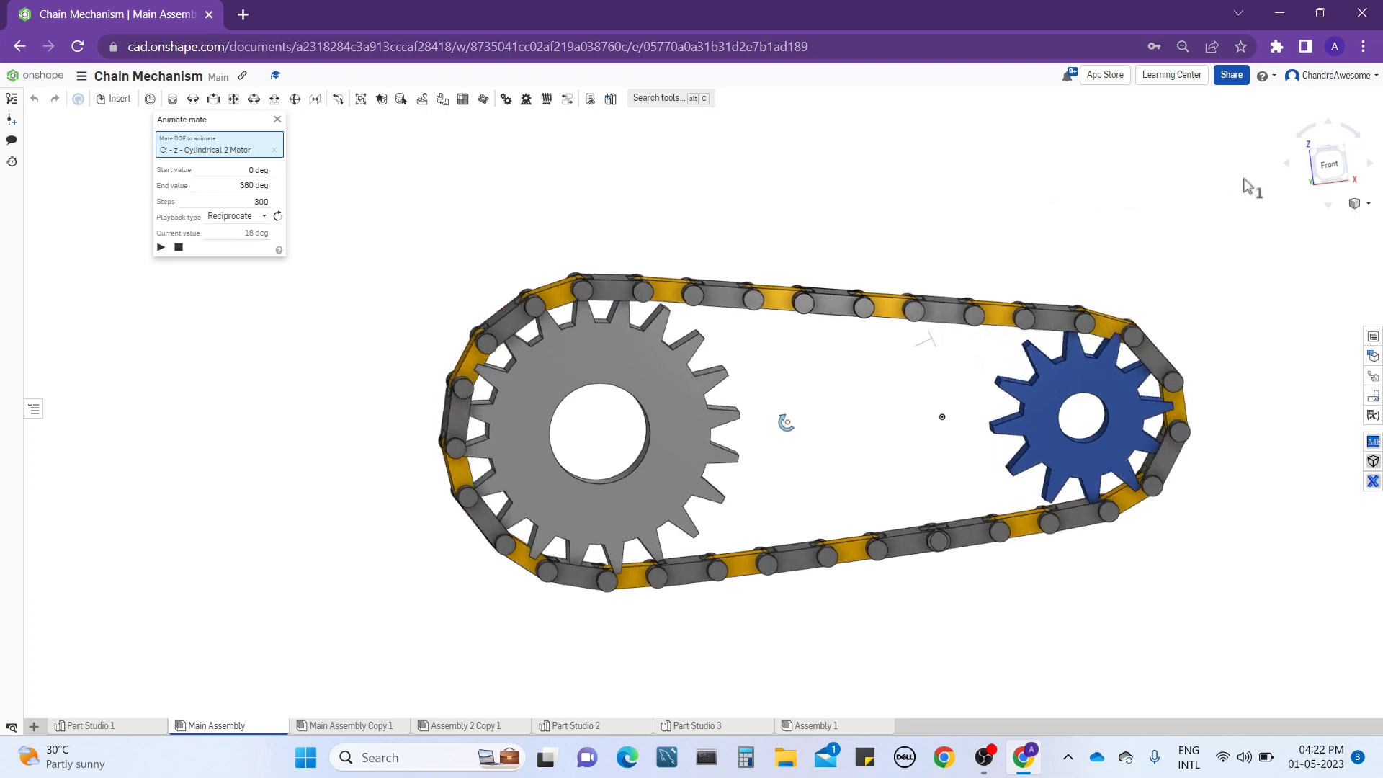
{"action": "left_click", "coordinate": [1324, 169]}
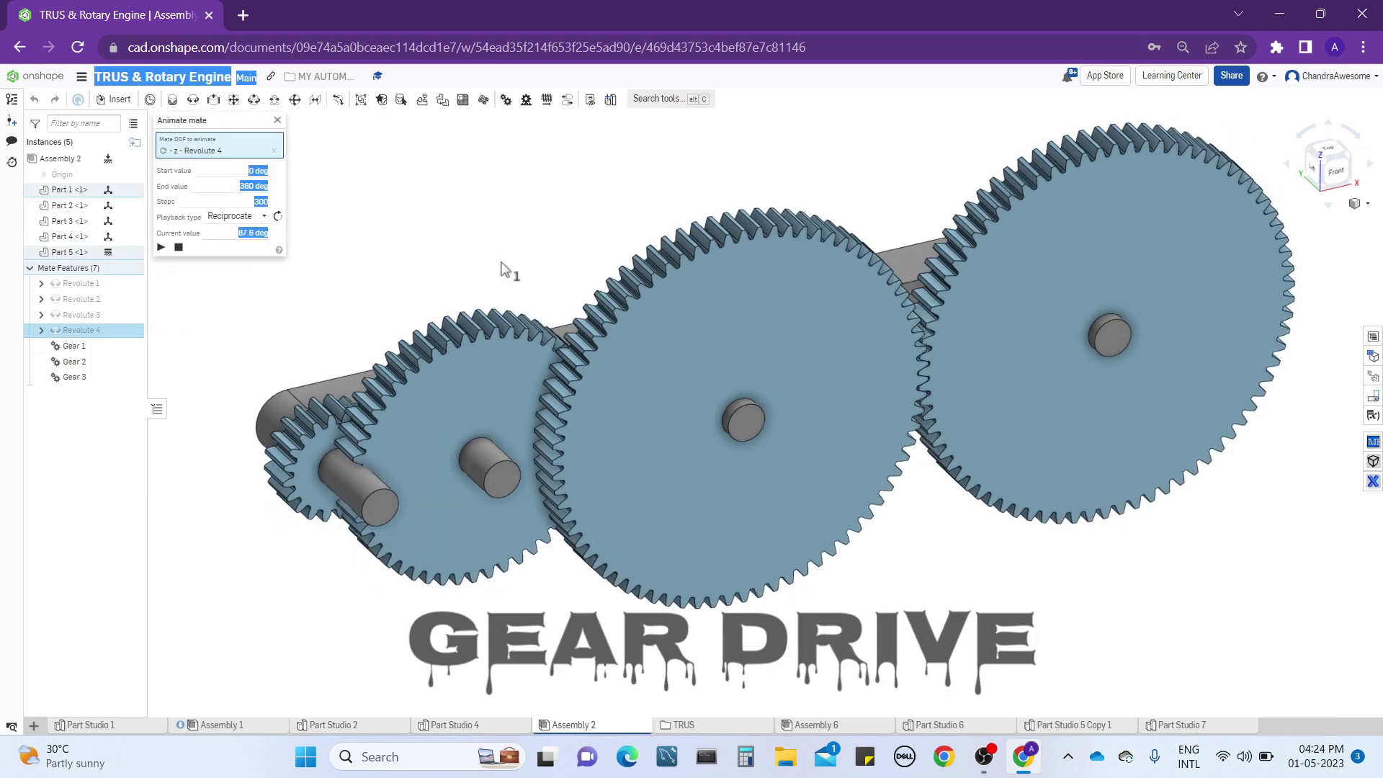
Orbit around the three meshing gears and change Revolute 4's animation steps from 300 to 200
{"action": "middle_click_drag", "start_coordinate": [503, 269], "coordinate": [503, 324]}
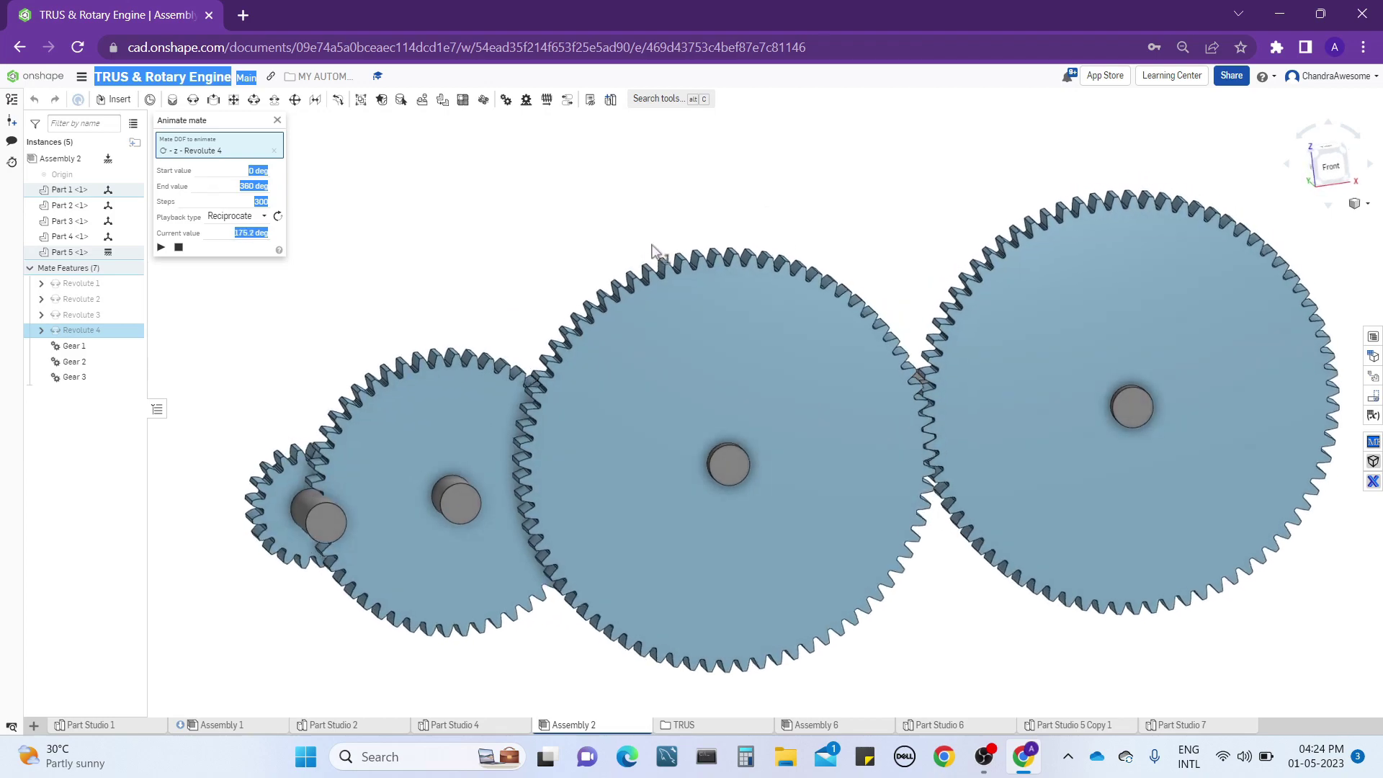
{"action": "right_click_drag", "start_coordinate": [651, 245], "coordinate": [850, 333]}
{"action": "scroll", "coordinate": [850, 333], "scroll_direction": "up", "scroll_amount": 3}
{"action": "scroll", "coordinate": [857, 360], "scroll_direction": "down", "scroll_amount": 3}
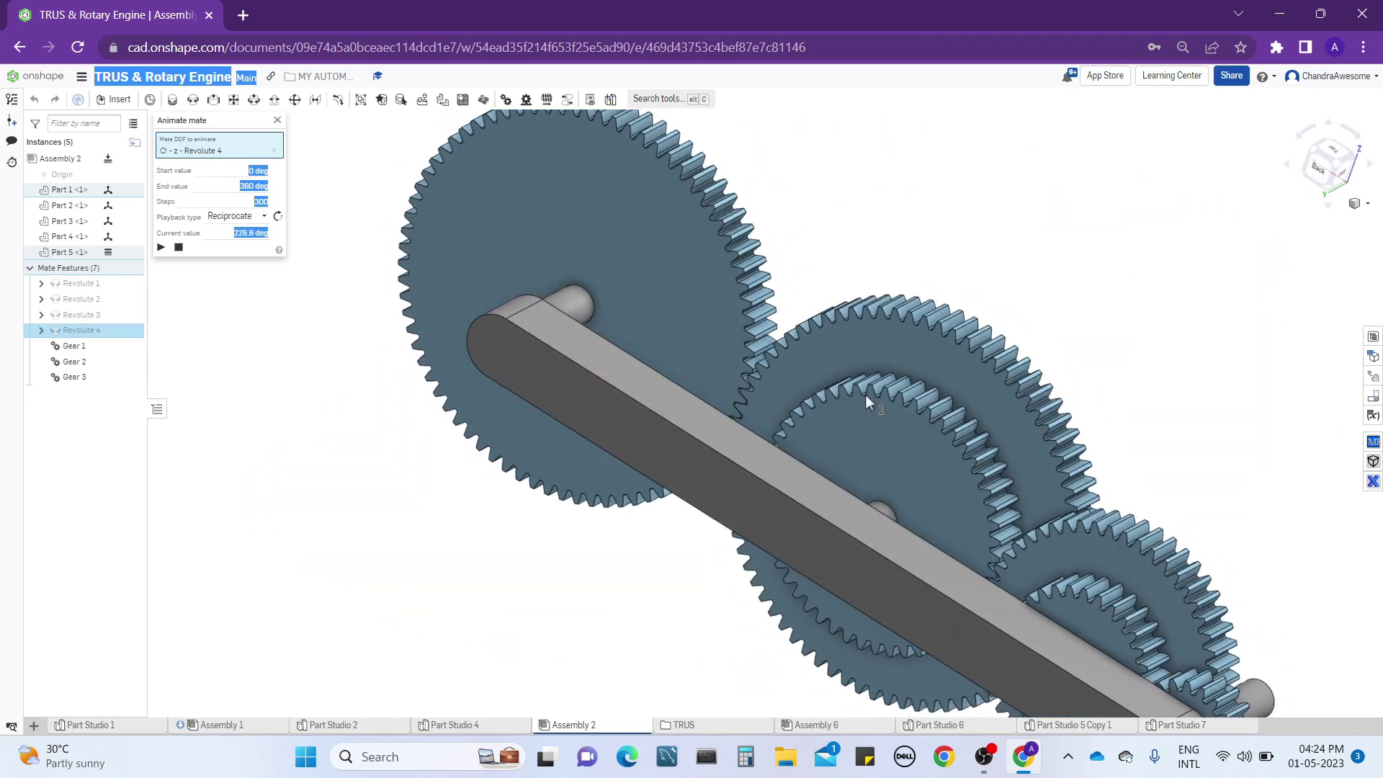
{"action": "mouse_move", "coordinate": [866, 395]}
{"action": "right_mouse_down"}
{"action": "mouse_move", "coordinate": [793, 331]}
{"action": "mouse_move", "coordinate": [704, 381]}
{"action": "mouse_move", "coordinate": [715, 382]}
{"action": "mouse_move", "coordinate": [680, 424]}
{"action": "mouse_move", "coordinate": [845, 379]}
{"action": "mouse_move", "coordinate": [847, 421]}
{"action": "mouse_move", "coordinate": [805, 435]}
{"action": "right_mouse_up"}
{"action": "mouse_move", "coordinate": [1025, 430]}
{"action": "right_mouse_down"}
{"action": "mouse_move", "coordinate": [962, 439]}
{"action": "mouse_move", "coordinate": [1078, 421]}
{"action": "right_mouse_up"}
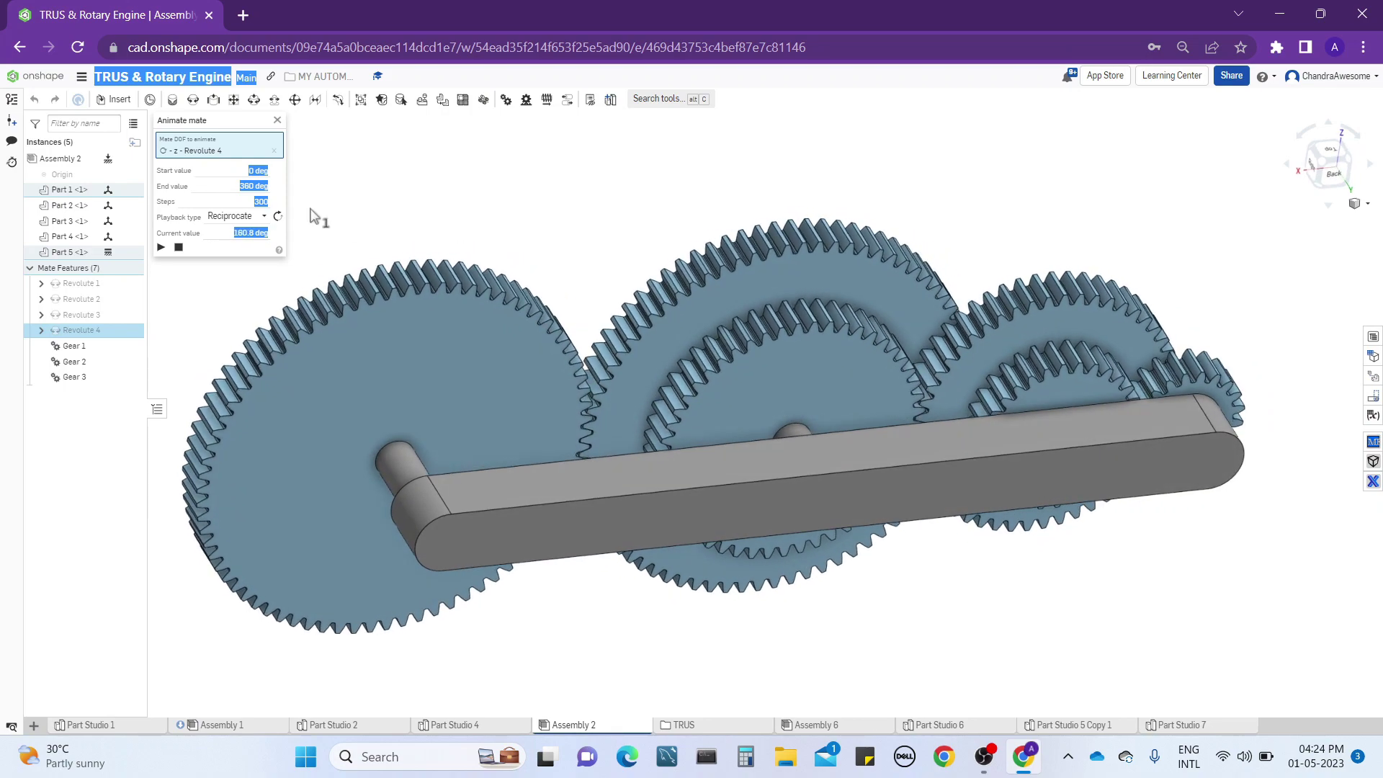
{"action": "left_click", "coordinate": [256, 202]}
{"action": "type", "text": "200"}
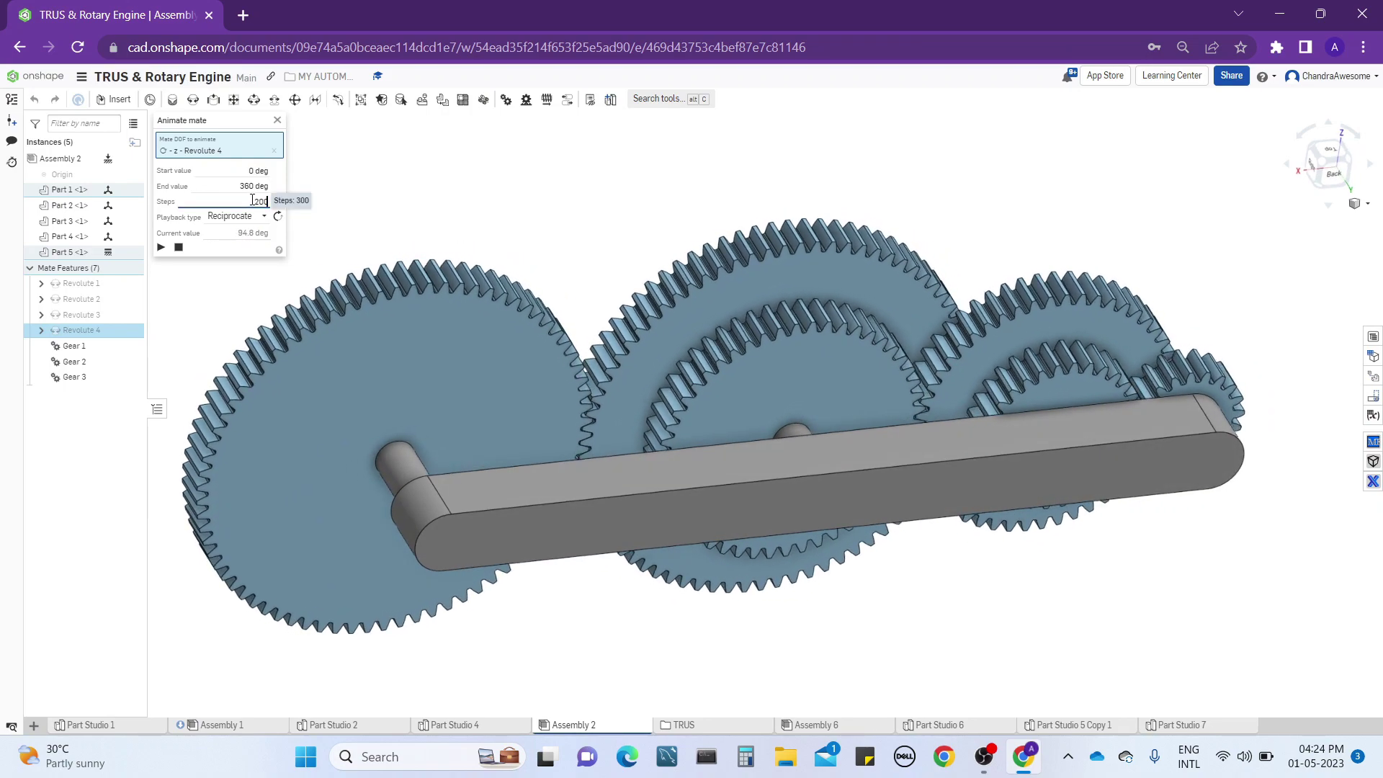
{"action": "key", "text": "Return"}
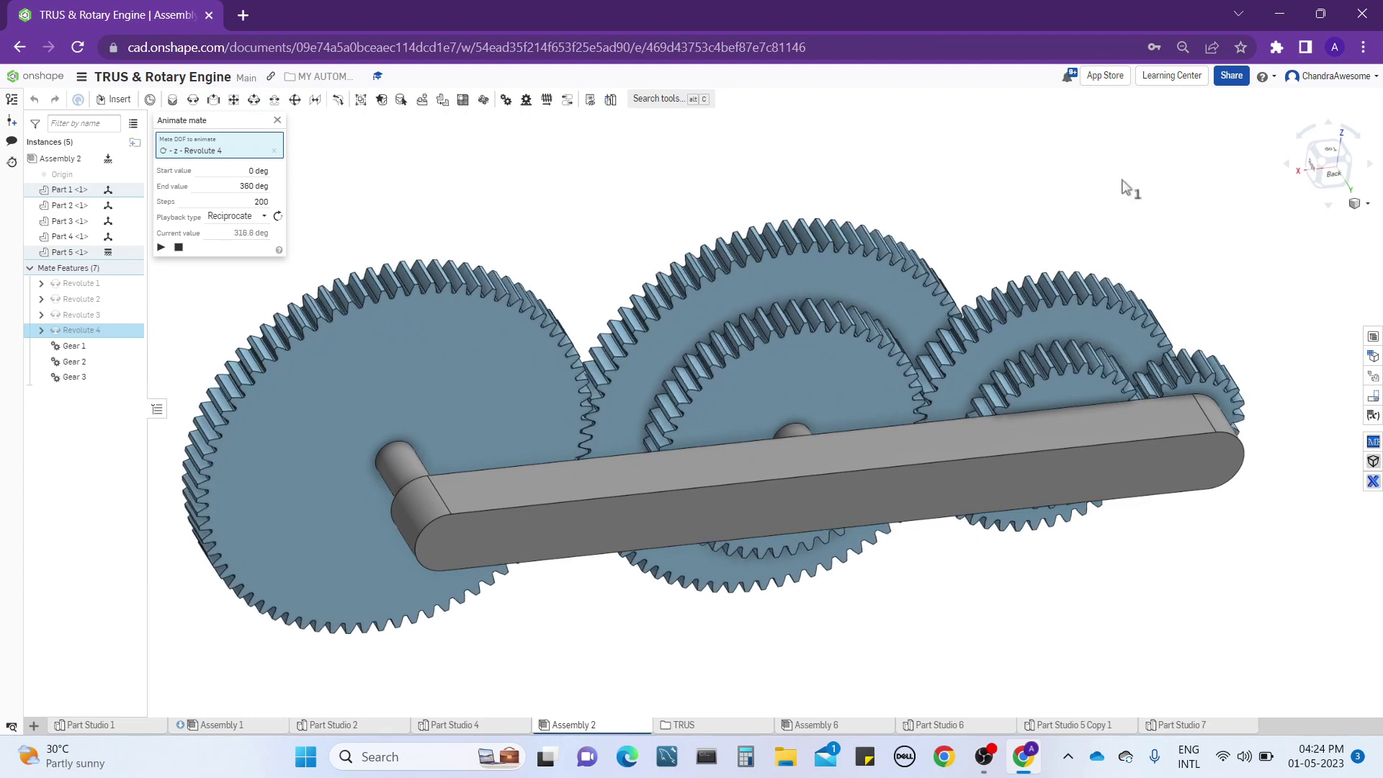
{"action": "mouse_move", "coordinate": [1126, 187]}
{"action": "right_mouse_down"}
{"action": "mouse_move", "coordinate": [1120, 166]}
{"action": "mouse_move", "coordinate": [1124, 180]}
{"action": "right_mouse_up"}
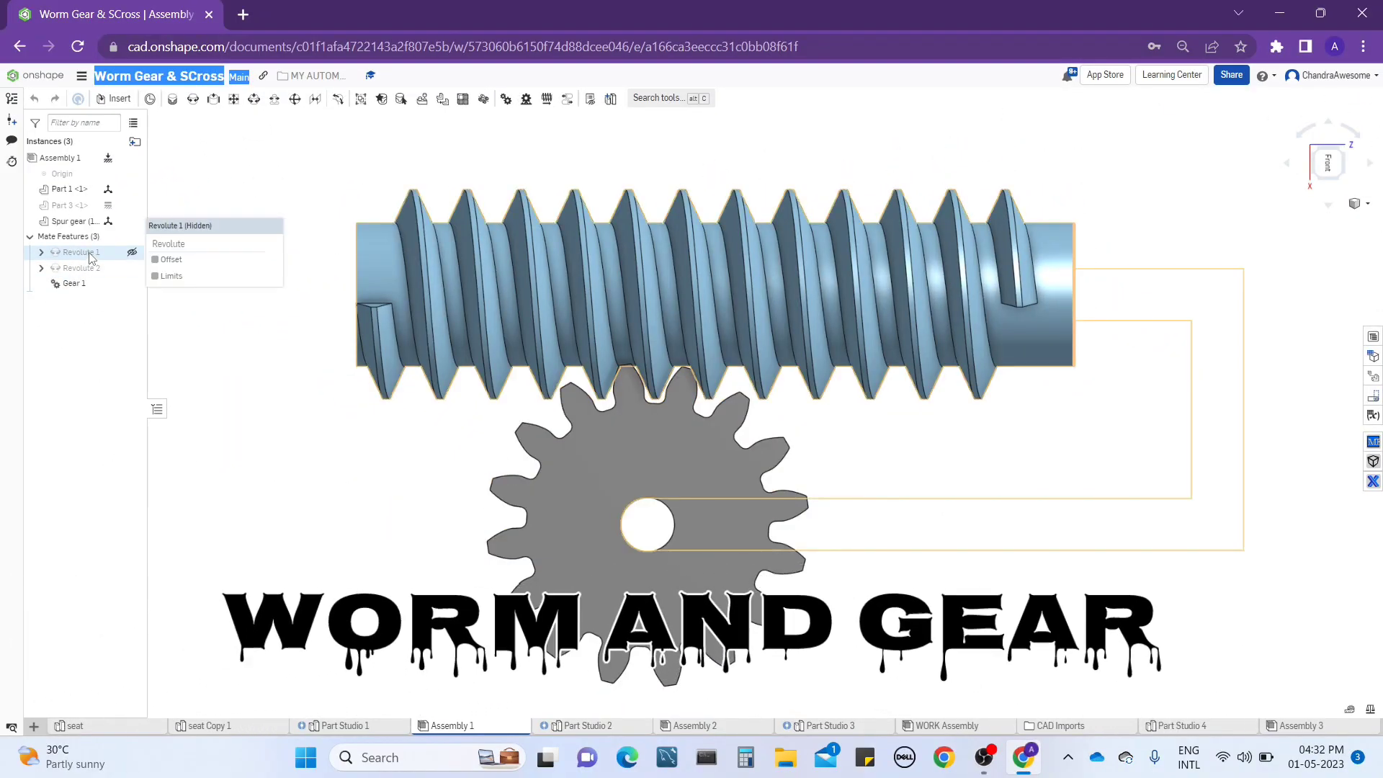
Animate the worm gear's Revolute 1 mate with 100 steps and play it
{"action": "right_click", "coordinate": [90, 257]}
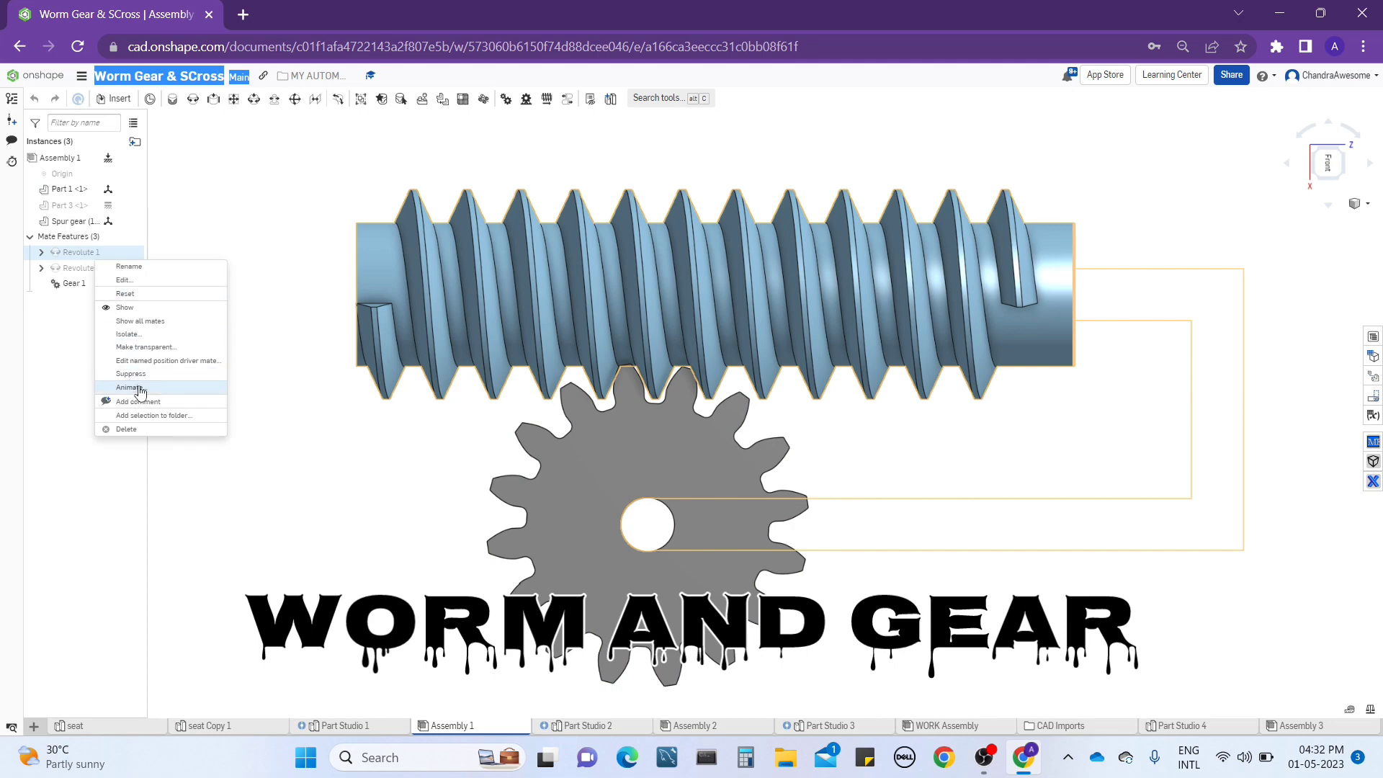
{"action": "left_click", "coordinate": [160, 247]}
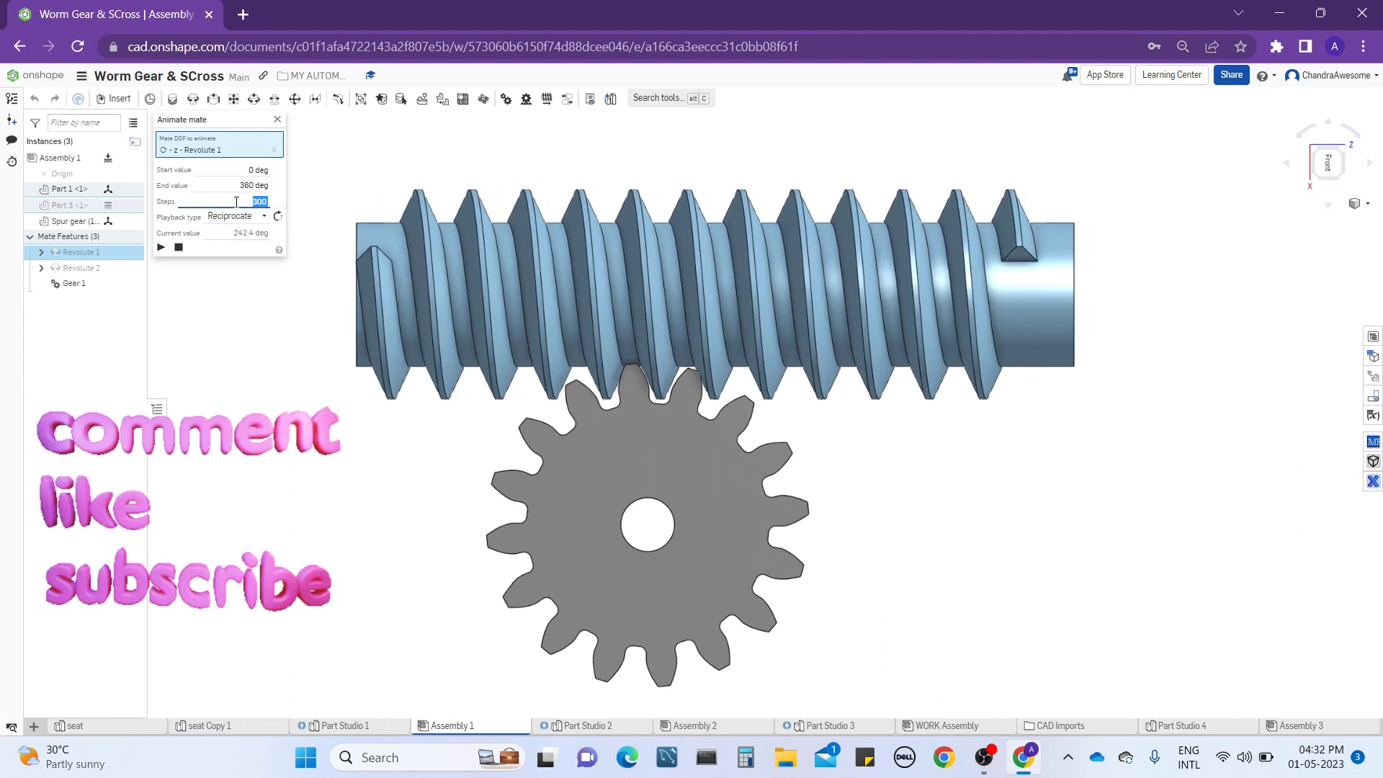
{"action": "type", "text": "100"}
{"action": "key", "text": "Return"}
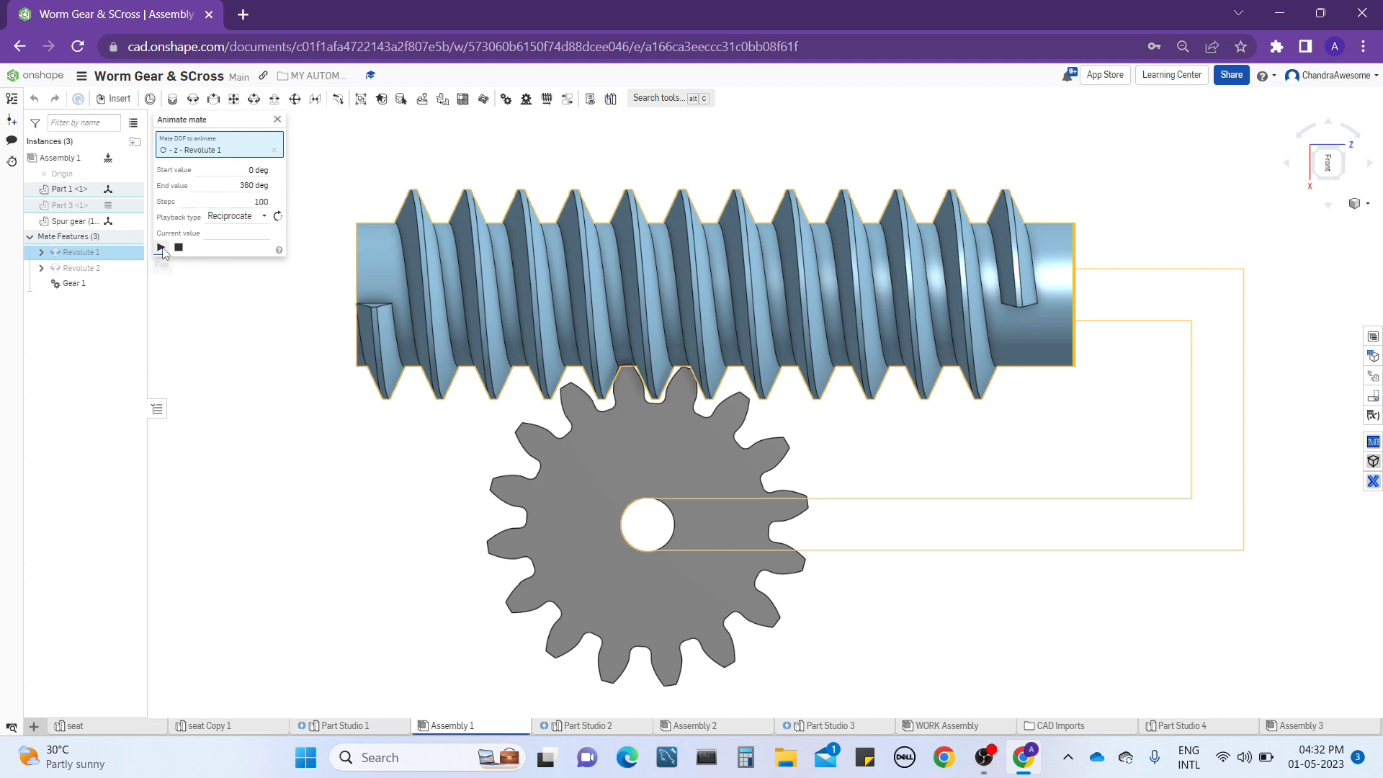
{"action": "left_click", "coordinate": [161, 248]}
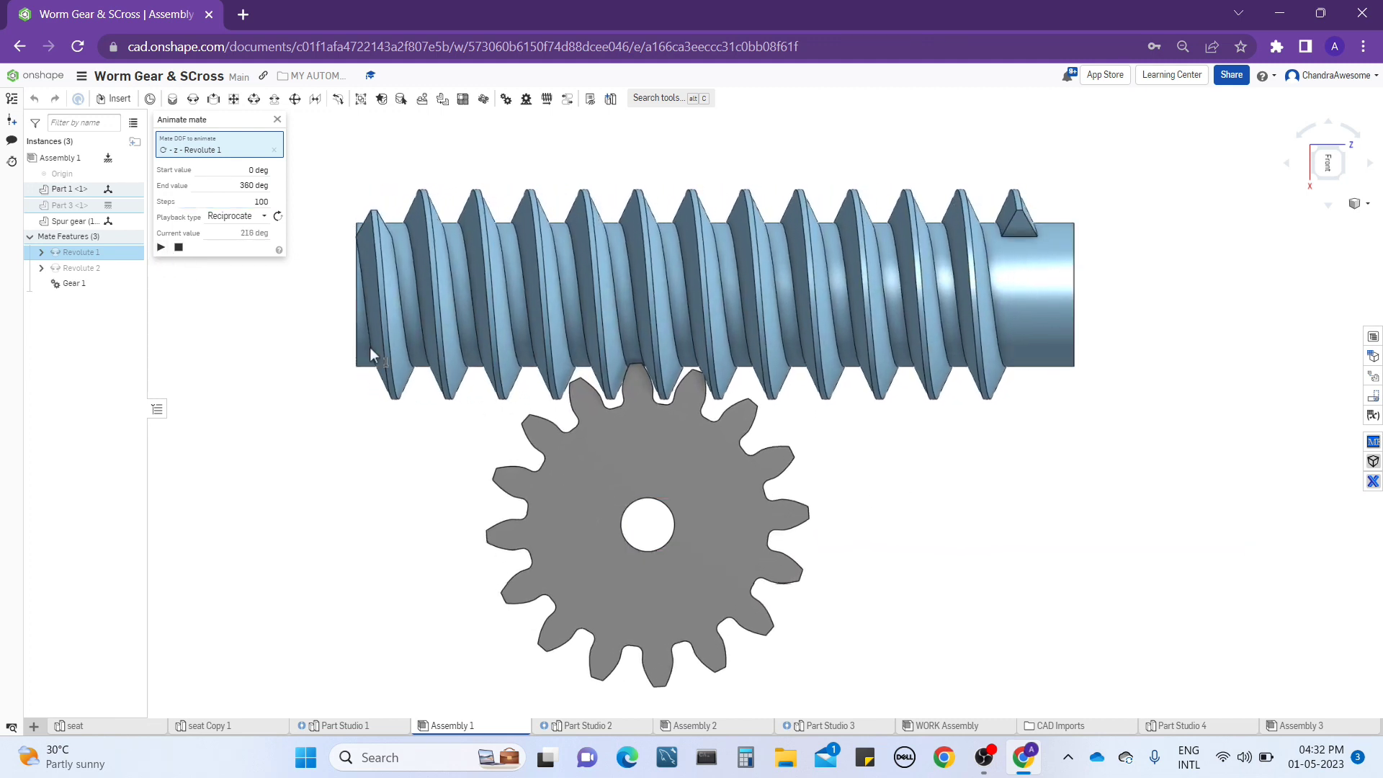
Replay with 10 steps, set playback type to Loop, and view the worm from several angles
{"action": "left_click", "coordinate": [241, 203]}
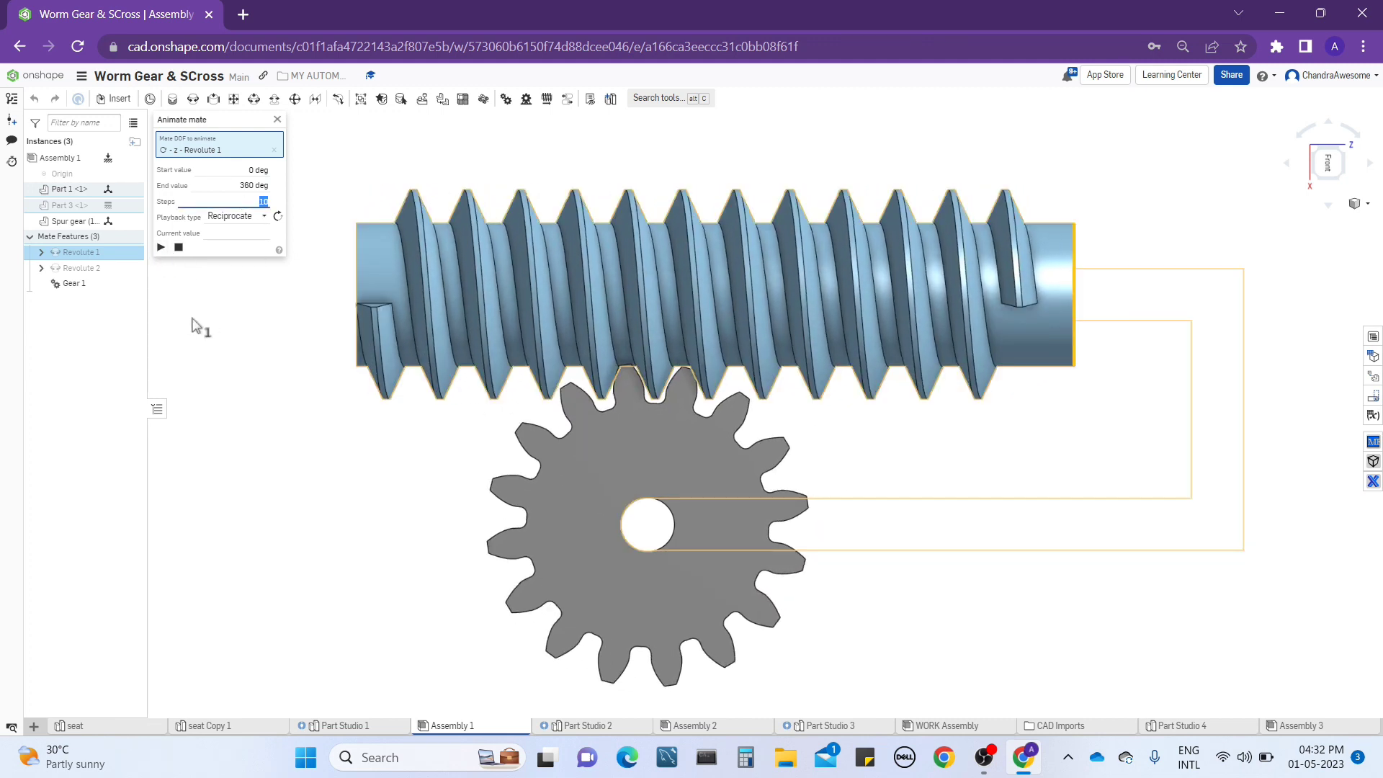
{"action": "left_click", "coordinate": [161, 247]}
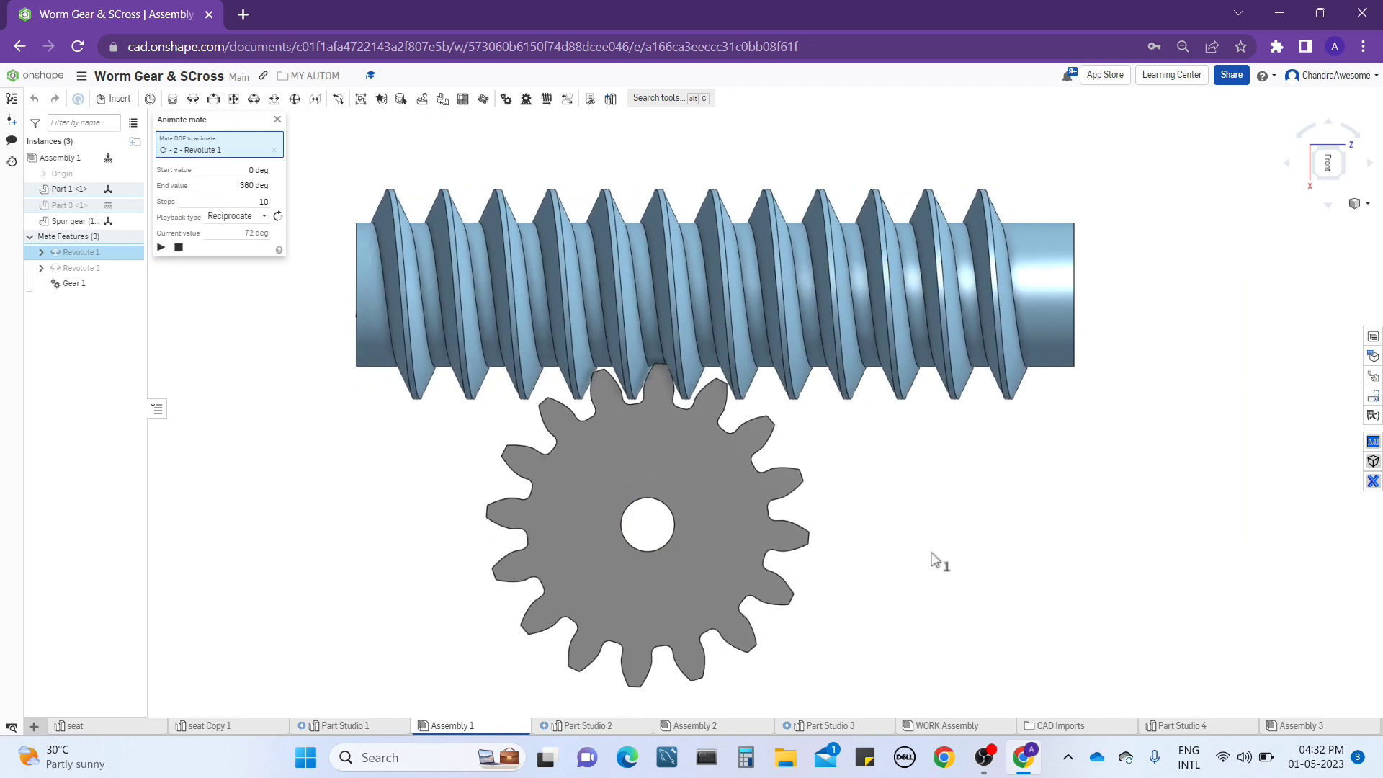
{"action": "left_click", "coordinate": [265, 218]}
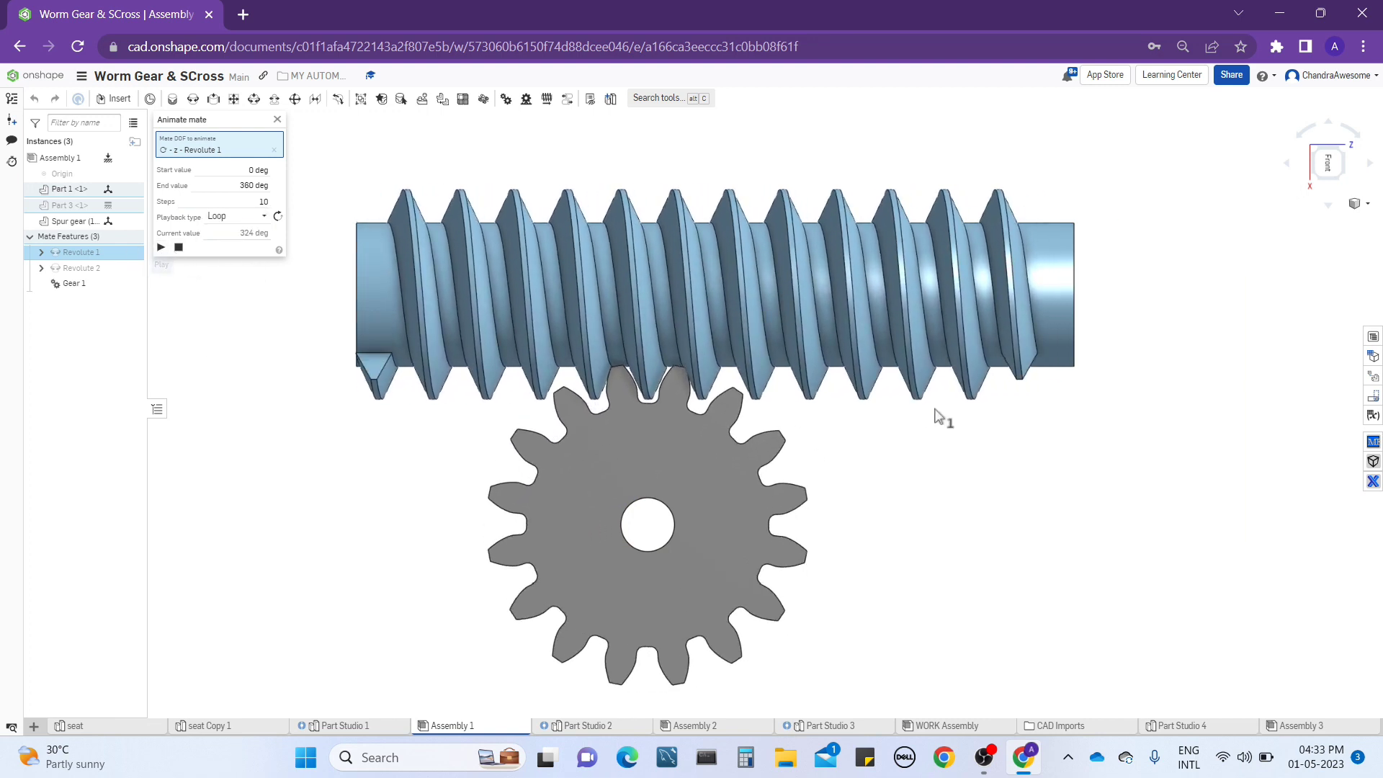
{"action": "mouse_move", "coordinate": [1128, 405]}
{"action": "right_mouse_down"}
{"action": "mouse_move", "coordinate": [962, 414]}
{"action": "mouse_move", "coordinate": [902, 359]}
{"action": "mouse_move", "coordinate": [889, 427]}
{"action": "right_mouse_up"}
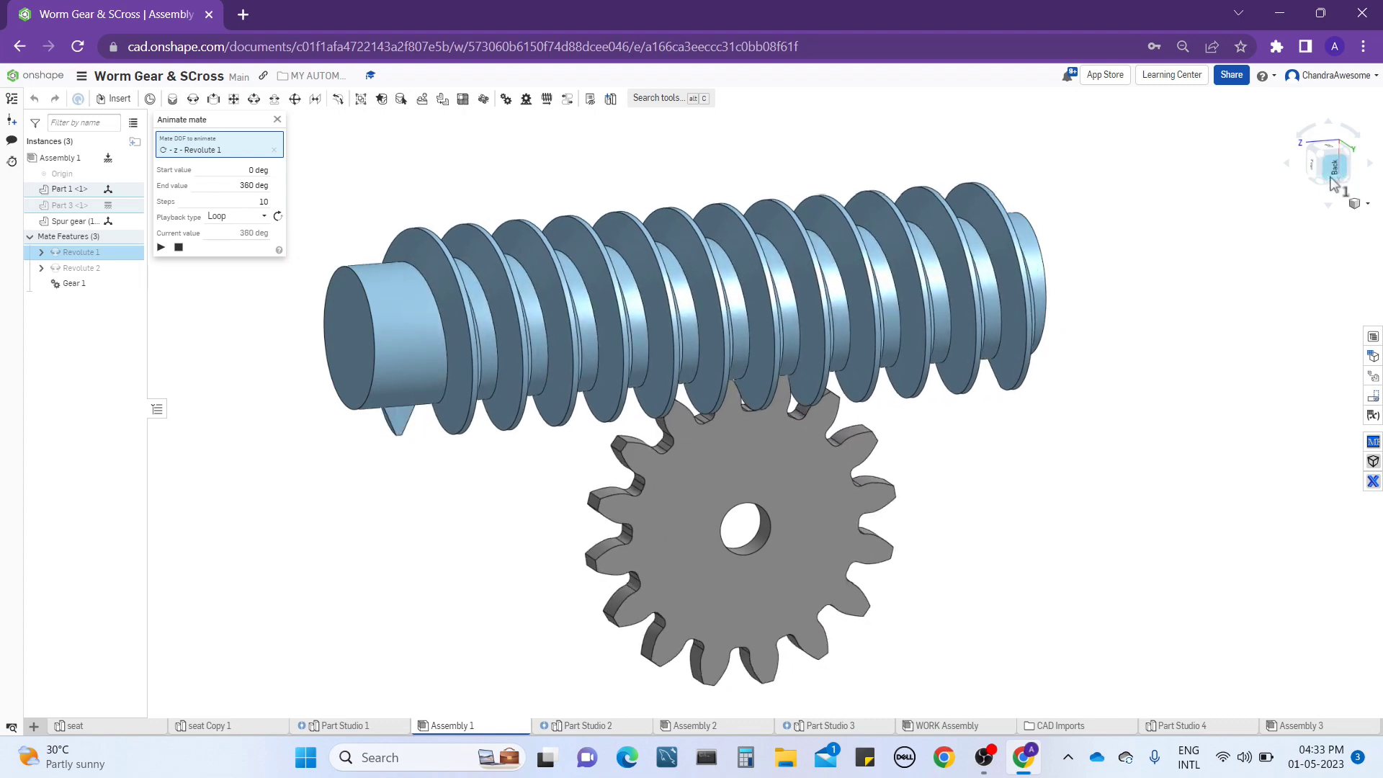
{"action": "key", "text": "shift+2"}
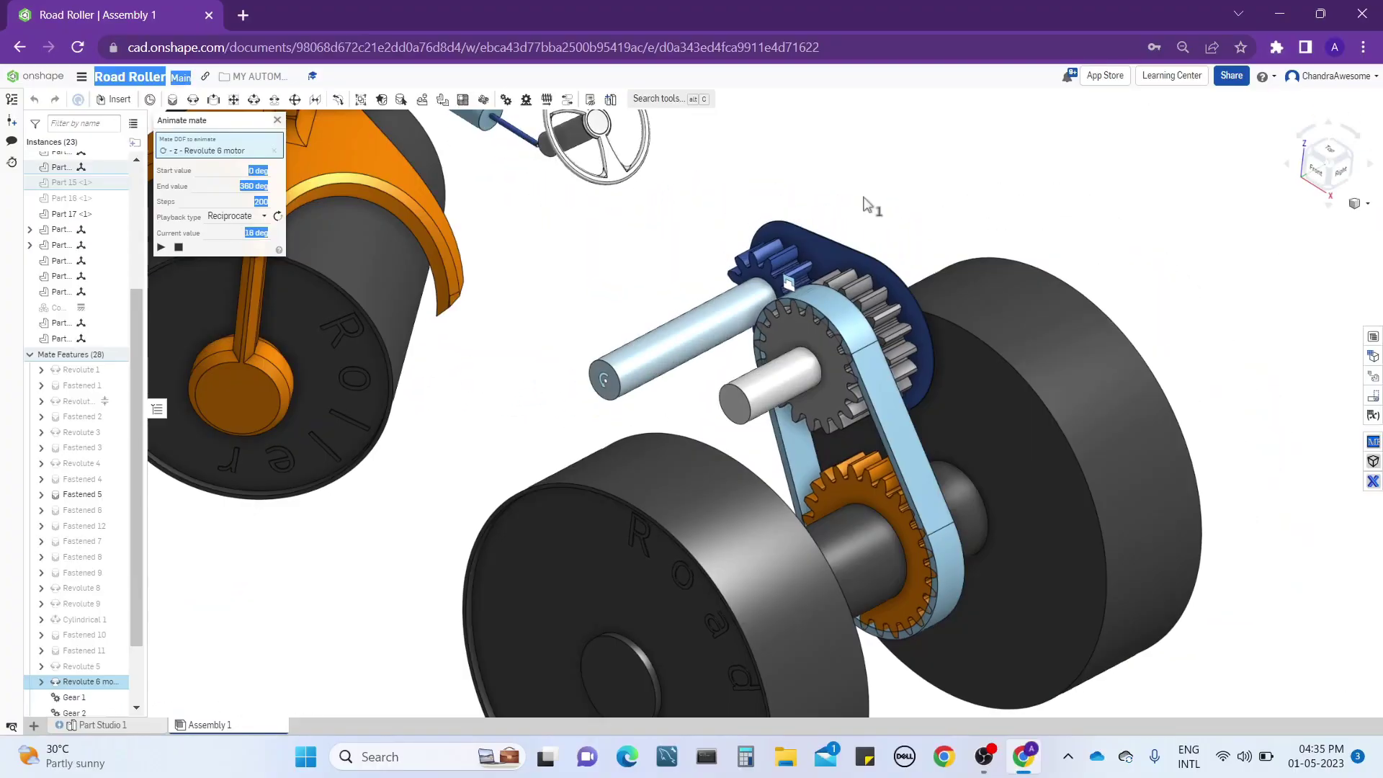
Zoom into the road roller's gearbox and orbit around it during the 100-step animation
{"action": "scroll", "coordinate": [977, 228], "scroll_direction": "up", "scroll_amount": 2}
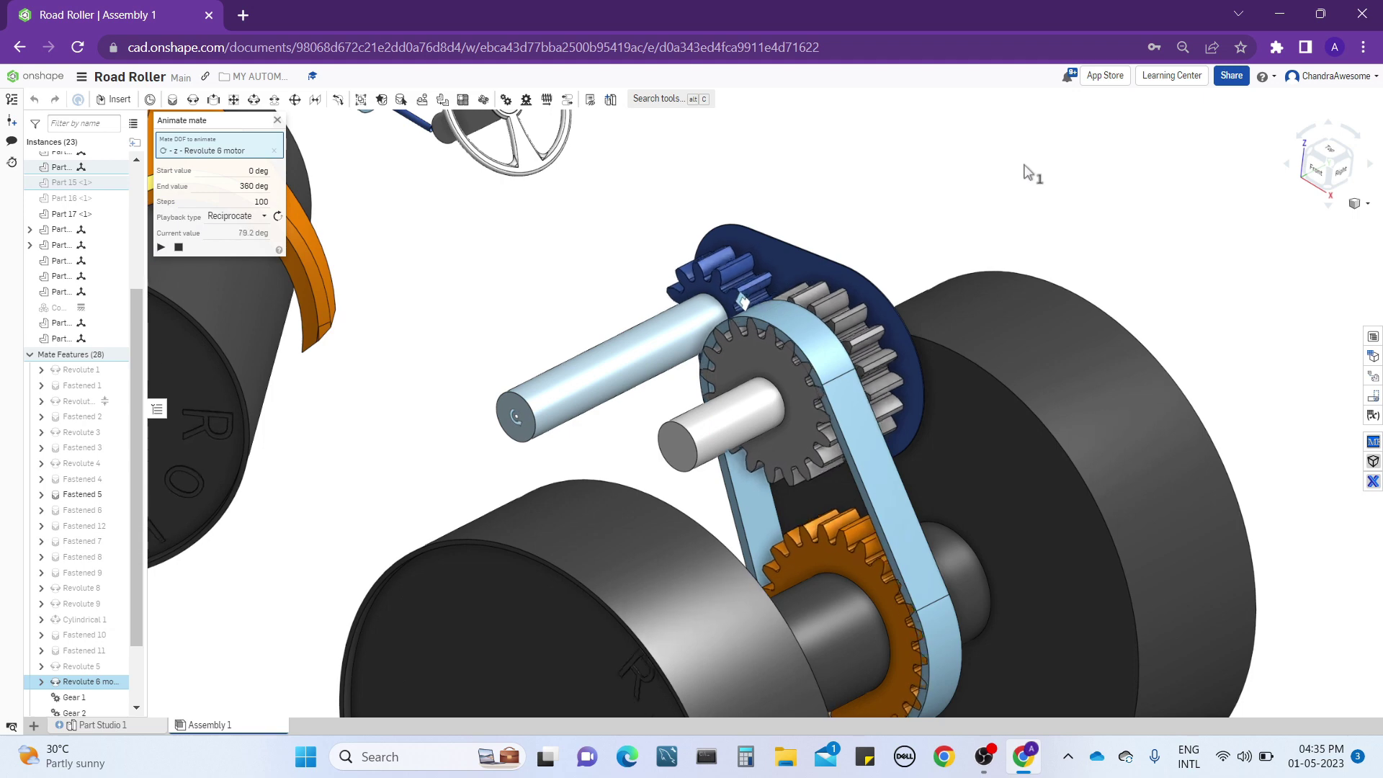
{"action": "mouse_move", "coordinate": [1028, 173]}
{"action": "right_mouse_down"}
{"action": "mouse_move", "coordinate": [1031, 252]}
{"action": "mouse_move", "coordinate": [1029, 176]}
{"action": "mouse_move", "coordinate": [1062, 226]}
{"action": "mouse_move", "coordinate": [975, 228]}
{"action": "mouse_move", "coordinate": [999, 229]}
{"action": "right_mouse_up"}
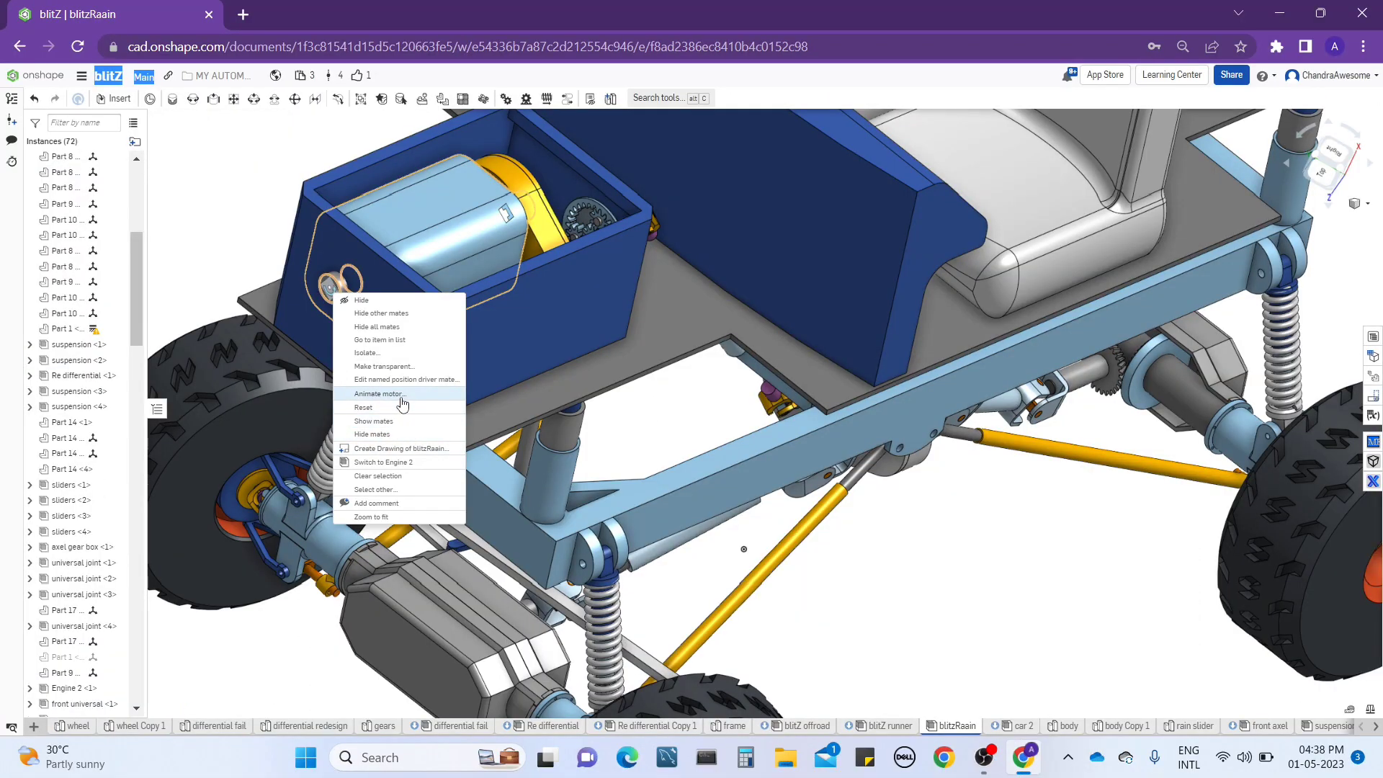
Animate the buggy's Engine 2 motor mate with 150 steps, viewed from under the chassis
{"action": "left_click", "coordinate": [401, 401]}
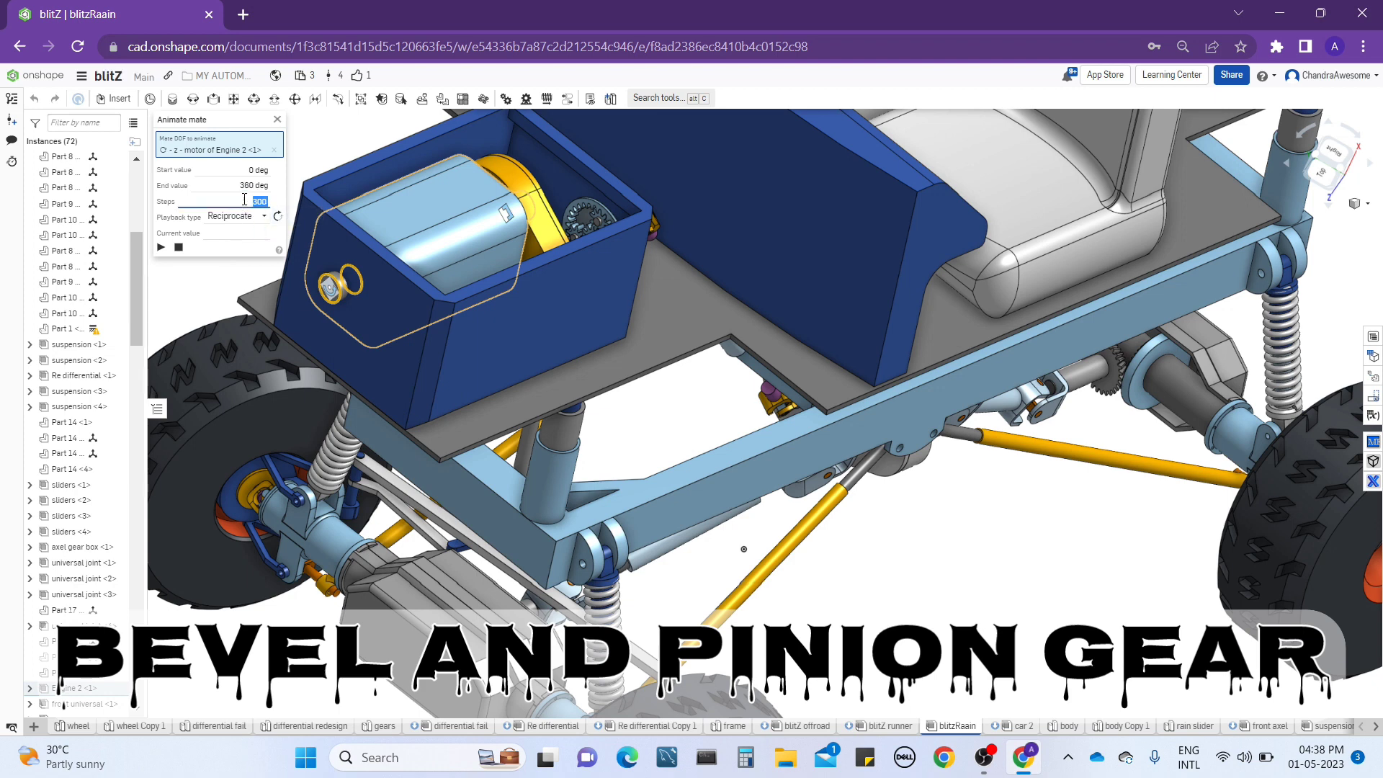
{"action": "type", "text": "150"}
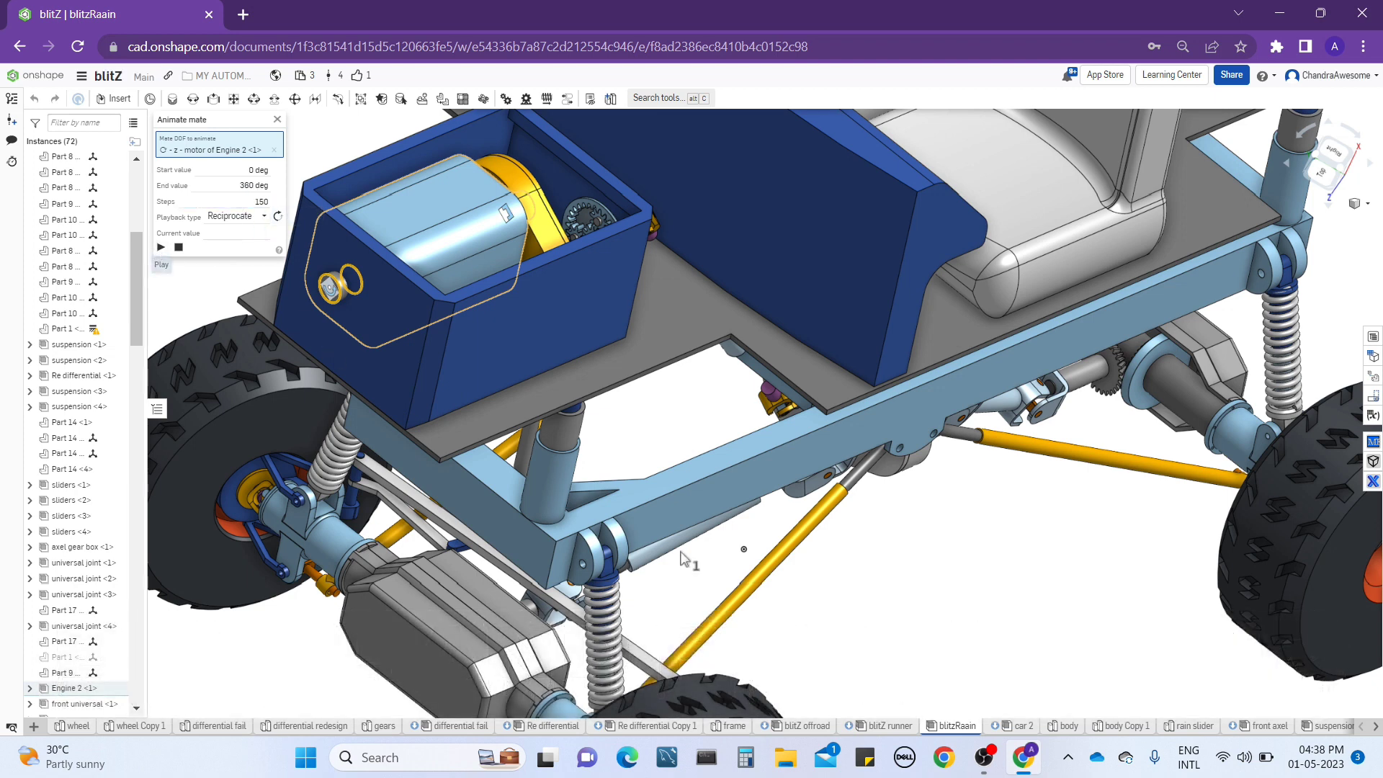
{"action": "mouse_move", "coordinate": [1057, 561]}
{"action": "right_mouse_down"}
{"action": "mouse_move", "coordinate": [909, 549]}
{"action": "mouse_move", "coordinate": [904, 533]}
{"action": "right_mouse_up"}
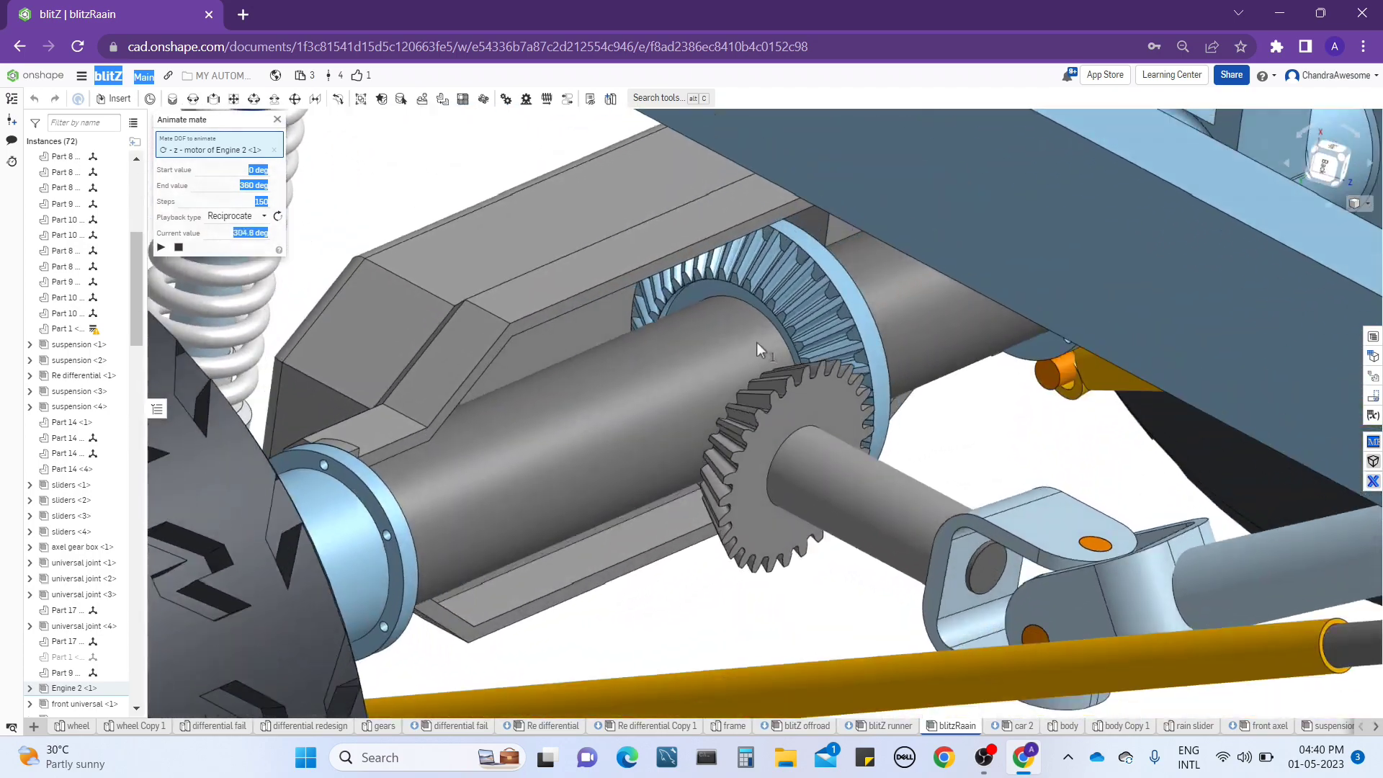
Zoom out and pan along the buggy's frame while the drive animates
{"action": "scroll", "coordinate": [757, 343], "scroll_direction": "down", "scroll_amount": 3}
{"action": "scroll", "coordinate": [759, 342], "scroll_direction": "down", "scroll_amount": 3}
{"action": "scroll", "coordinate": [695, 549], "scroll_direction": "down", "scroll_amount": 3}
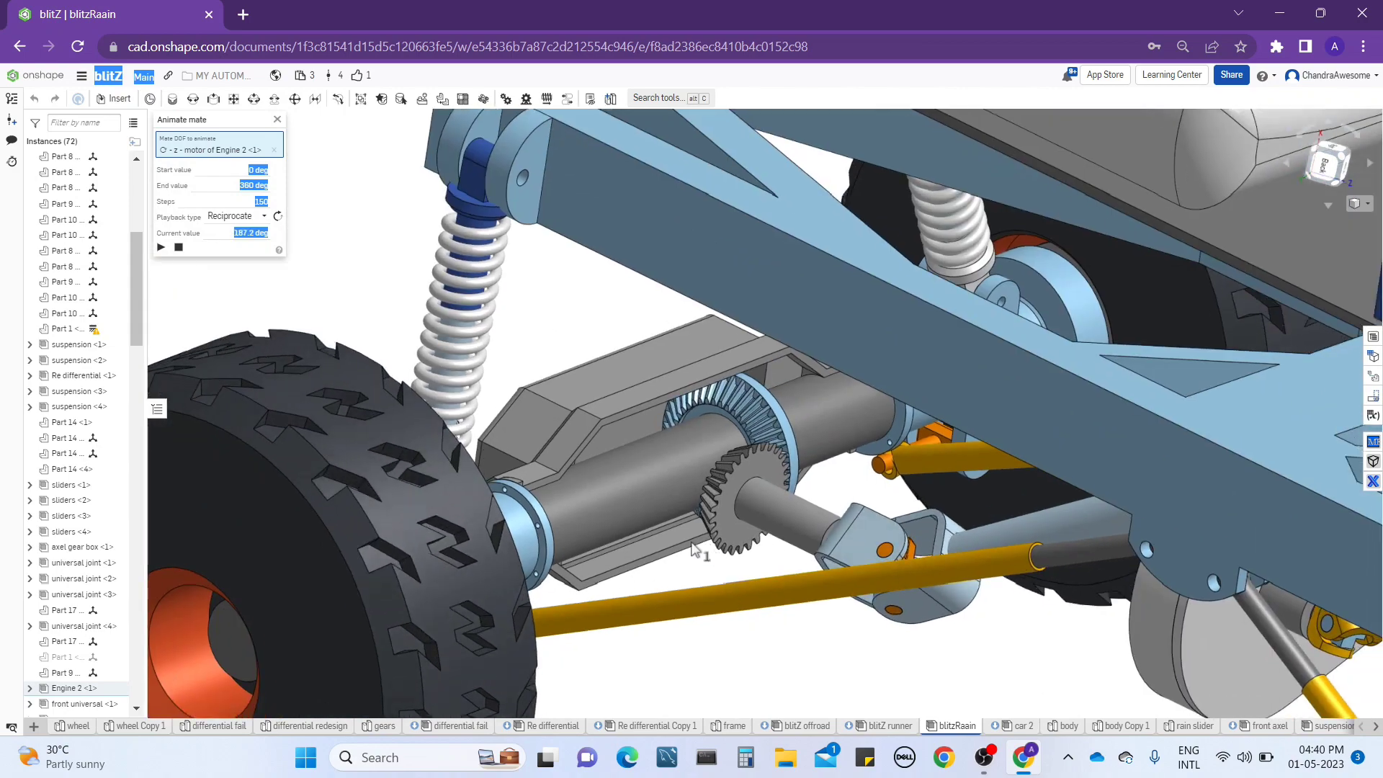
{"action": "scroll", "coordinate": [833, 578], "scroll_direction": "down", "scroll_amount": 3}
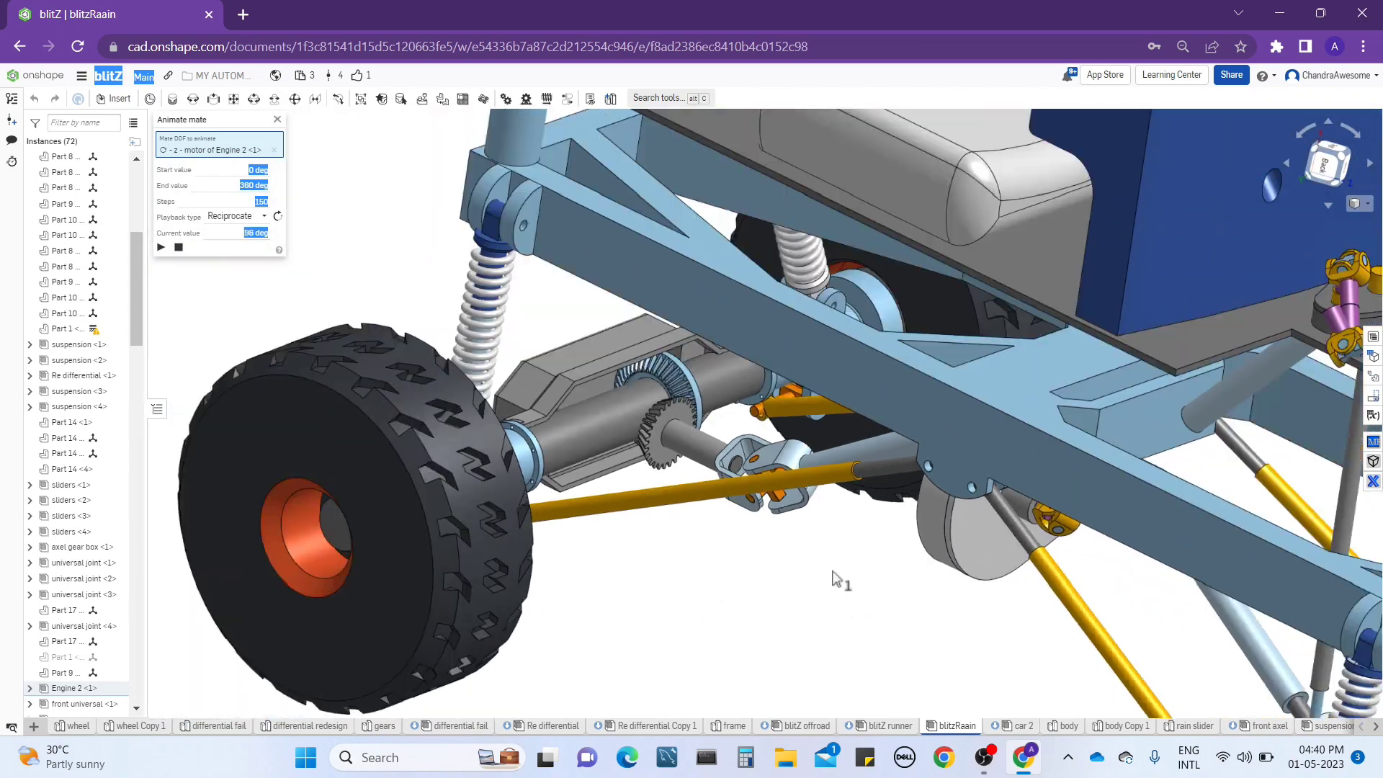
{"action": "middle_click_drag", "start_coordinate": [866, 580], "coordinate": [667, 601]}
{"action": "middle_click_drag", "start_coordinate": [1004, 498], "coordinate": [807, 535]}
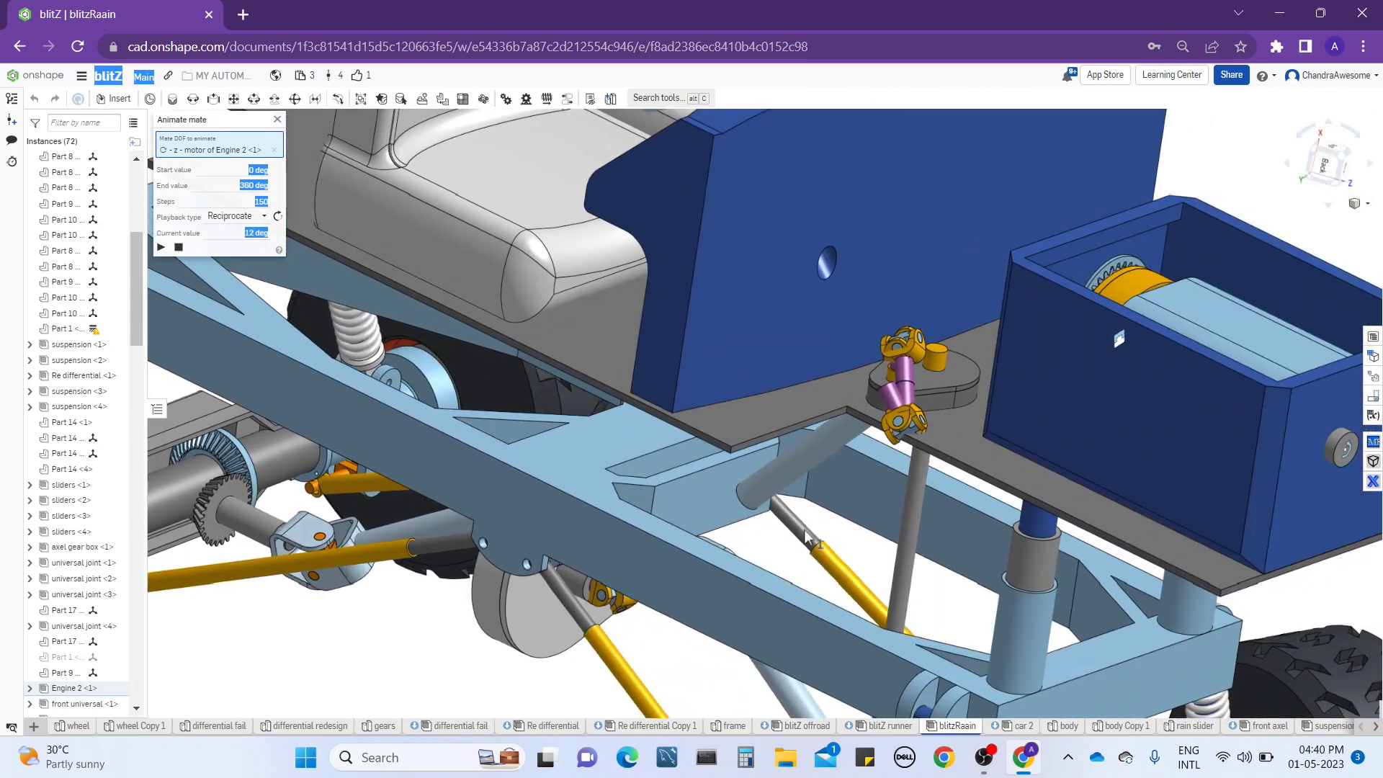
Orbit beneath the chassis and bring up a part's Make transparent option
{"action": "right_click_drag", "start_coordinate": [995, 353], "coordinate": [996, 386]}
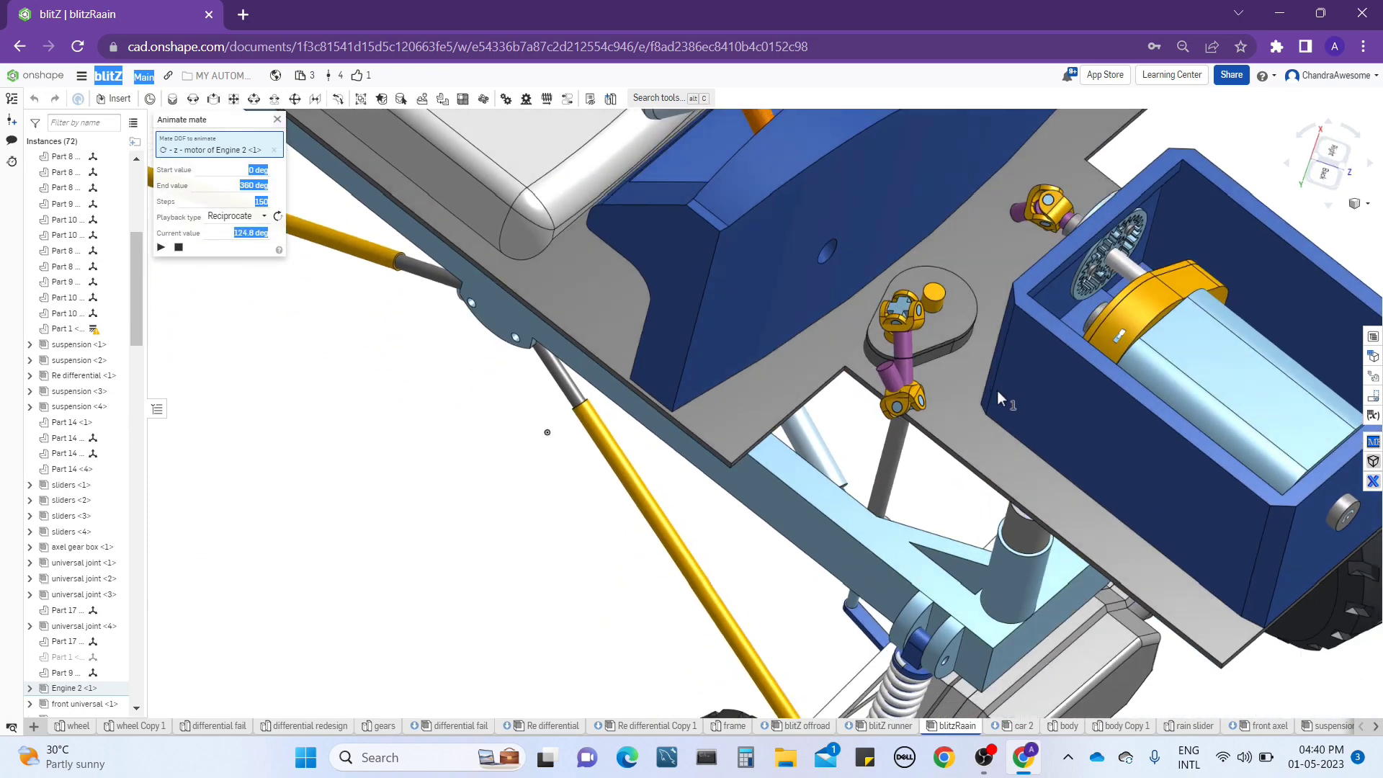
{"action": "mouse_move", "coordinate": [996, 386]}
{"action": "right_mouse_down"}
{"action": "mouse_move", "coordinate": [657, 459]}
{"action": "mouse_move", "coordinate": [694, 488]}
{"action": "mouse_move", "coordinate": [929, 528]}
{"action": "right_mouse_up"}
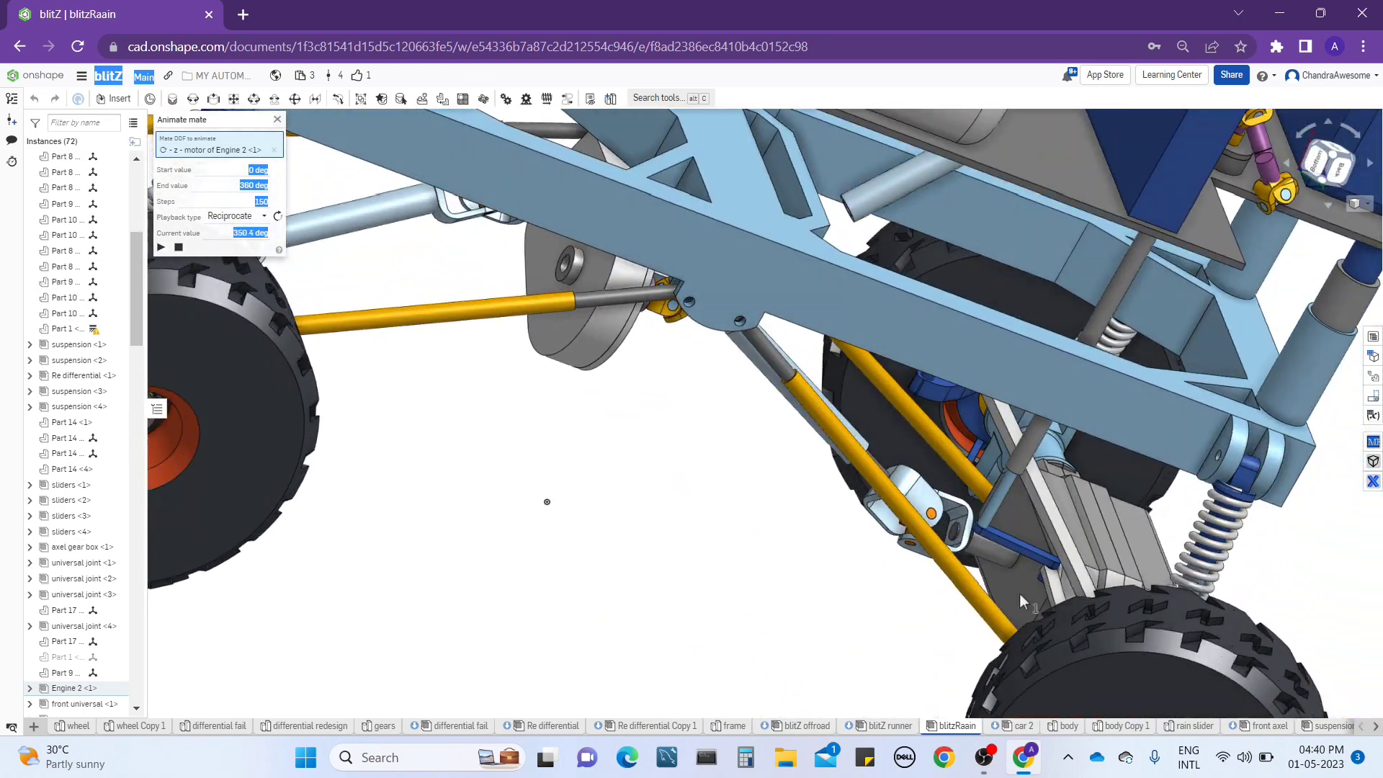
{"action": "left_click", "coordinate": [1078, 441]}
{"action": "mouse_move", "coordinate": [1078, 445]}
{"action": "right_mouse_down"}
{"action": "mouse_move", "coordinate": [1143, 565]}
{"action": "mouse_move", "coordinate": [413, 561]}
{"action": "mouse_move", "coordinate": [673, 504]}
{"action": "mouse_move", "coordinate": [624, 499]}
{"action": "right_mouse_up"}
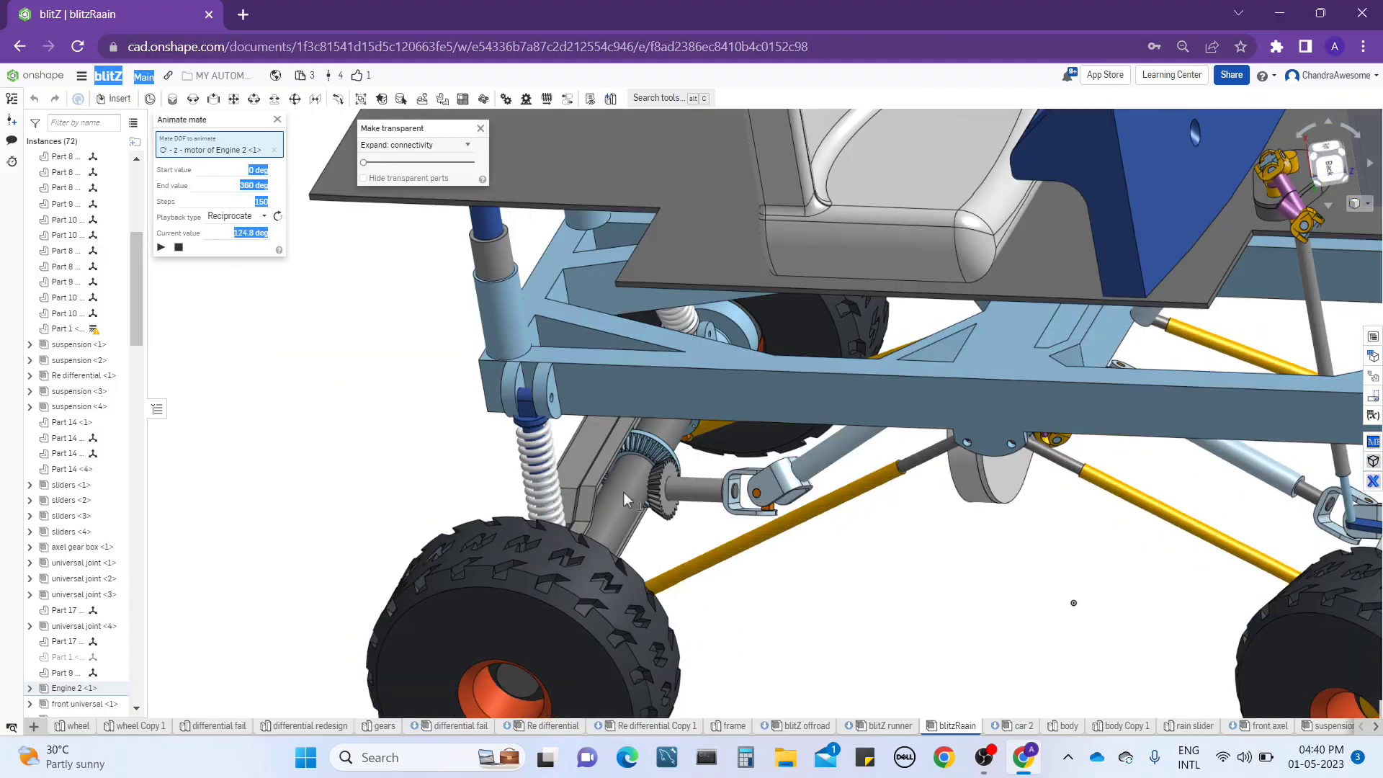